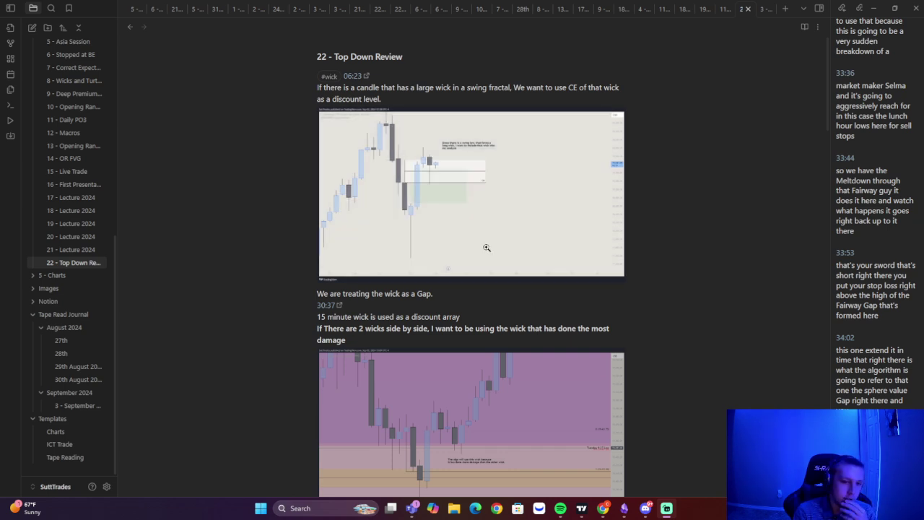
Enlarge the first chart image in the 22 - Top Down Review note and examine its long wick and order block.
scroll(505, 248, down, 1)
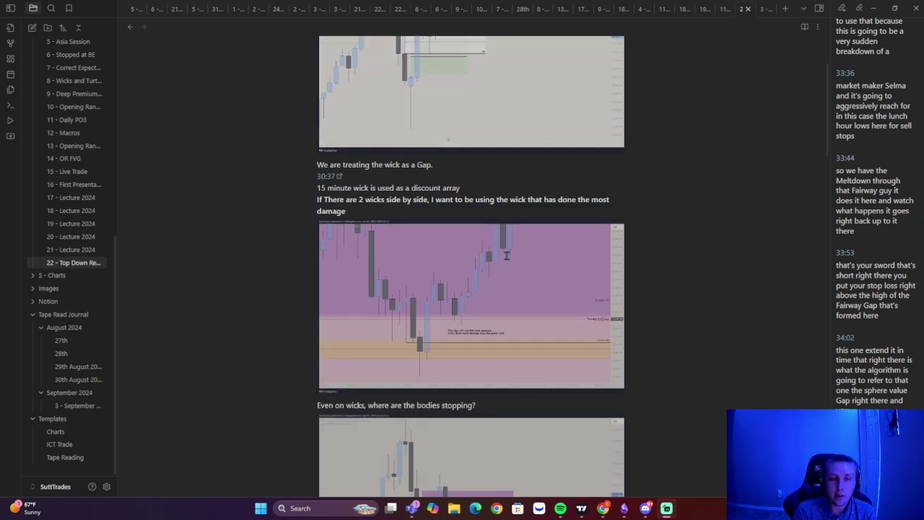
scroll(505, 271, up, 1)
scroll(506, 270, up, 1)
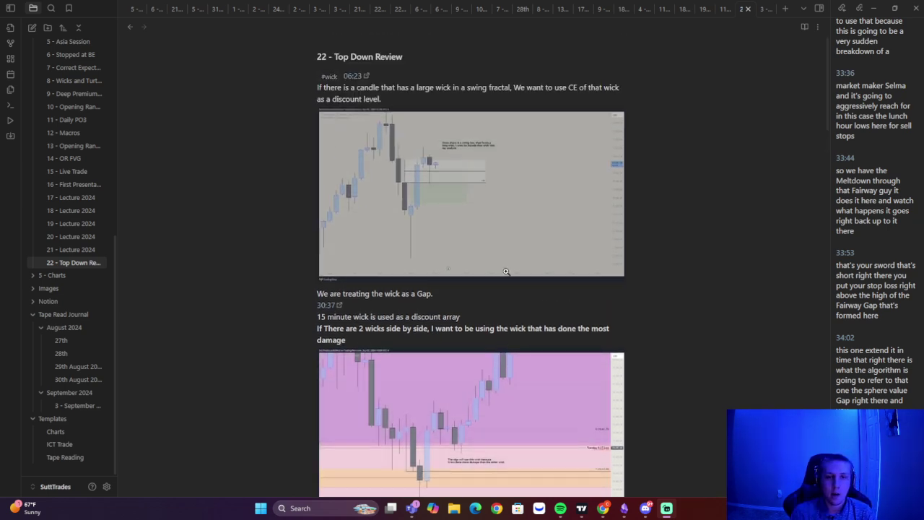
click(420, 188)
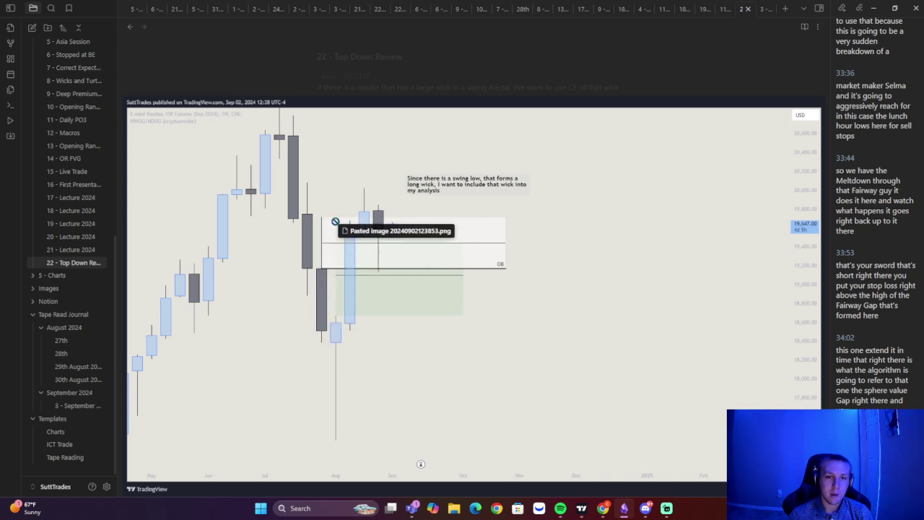
drag(391, 251, 318, 224)
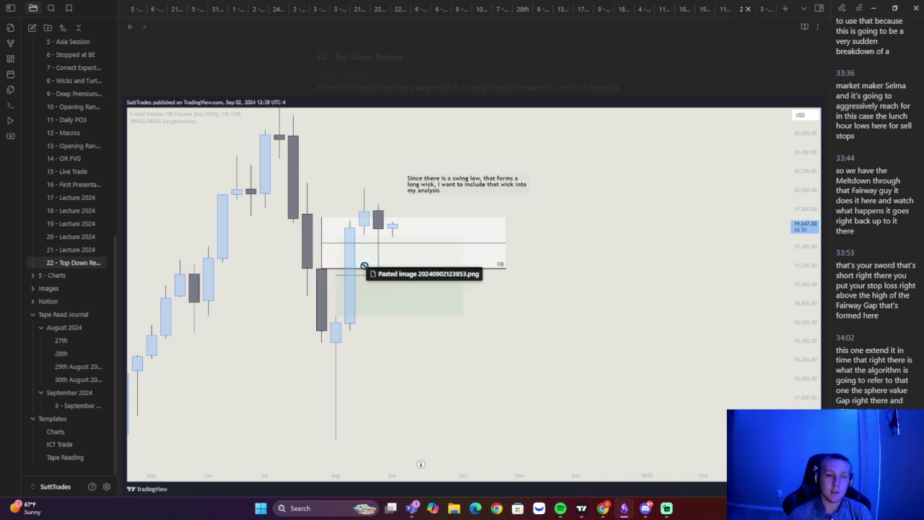
drag(365, 271, 337, 262)
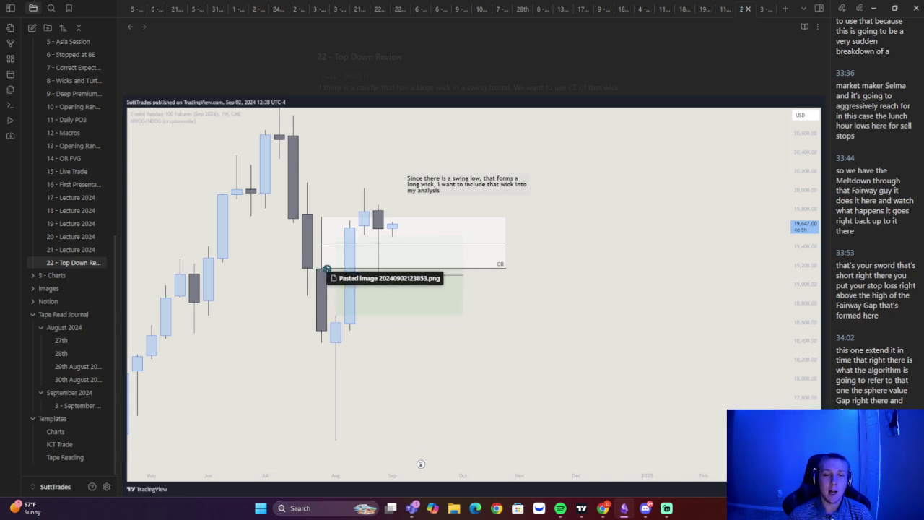
drag(359, 299, 400, 243)
click(400, 243)
Enlarge the chart image comparing two side-by-side wicks, and read on to the #VolumeImbalance notes.
scroll(433, 216, down, 3)
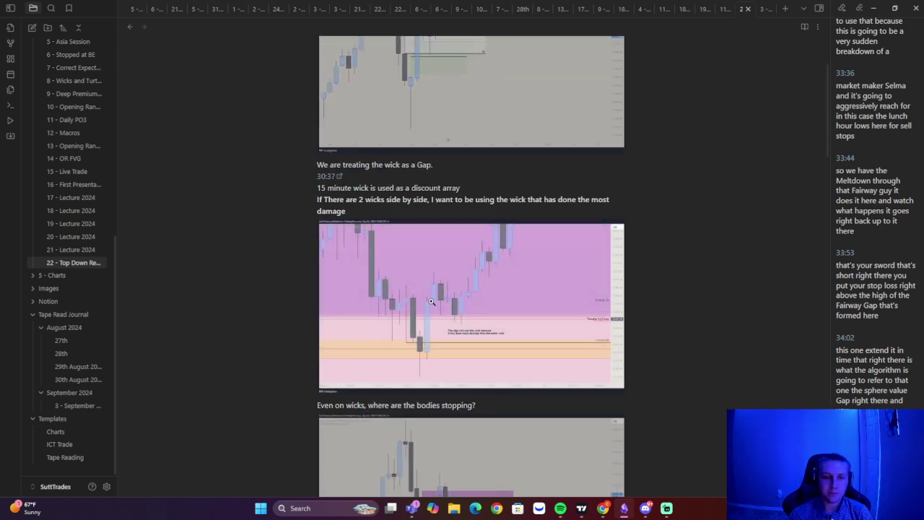
click(432, 301)
mouse_move(329, 238)
mouse_down()
mouse_move(326, 230)
mouse_move(324, 365)
mouse_move(323, 303)
mouse_move(329, 321)
mouse_move(303, 334)
mouse_move(303, 324)
mouse_move(307, 302)
mouse_move(327, 296)
mouse_move(341, 382)
mouse_move(323, 286)
mouse_move(320, 396)
mouse_move(329, 332)
mouse_move(444, 334)
mouse_move(396, 402)
mouse_move(445, 334)
mouse_move(466, 365)
mouse_move(525, 318)
mouse_move(496, 359)
mouse_move(514, 354)
mouse_move(510, 371)
mouse_move(518, 354)
mouse_move(511, 370)
mouse_move(451, 353)
mouse_move(521, 349)
mouse_up()
mouse_move(450, 338)
mouse_down()
mouse_move(325, 339)
mouse_move(447, 331)
mouse_move(431, 315)
mouse_move(446, 372)
mouse_move(433, 311)
mouse_move(457, 340)
mouse_move(405, 337)
mouse_move(498, 349)
mouse_move(451, 339)
mouse_move(499, 173)
mouse_up()
scroll(453, 337, down, 3)
scroll(453, 337, down, 5)
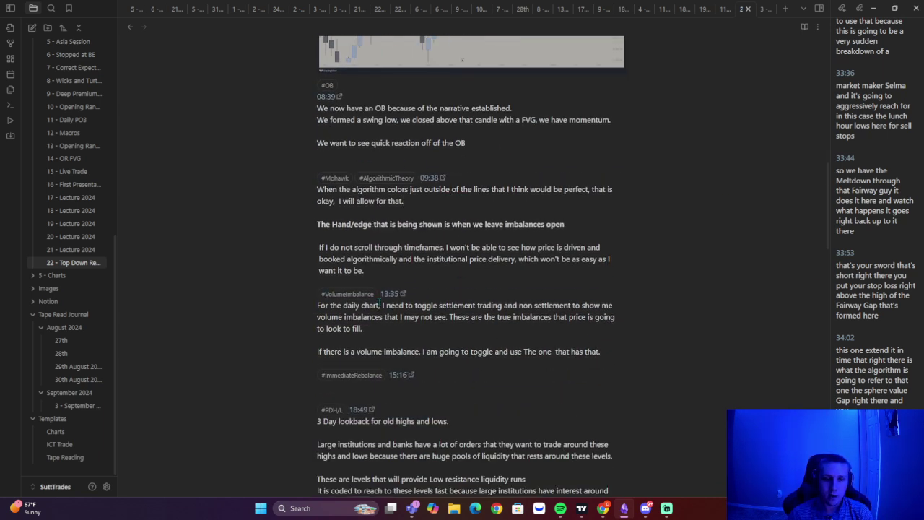
scroll(329, 289, down, 1)
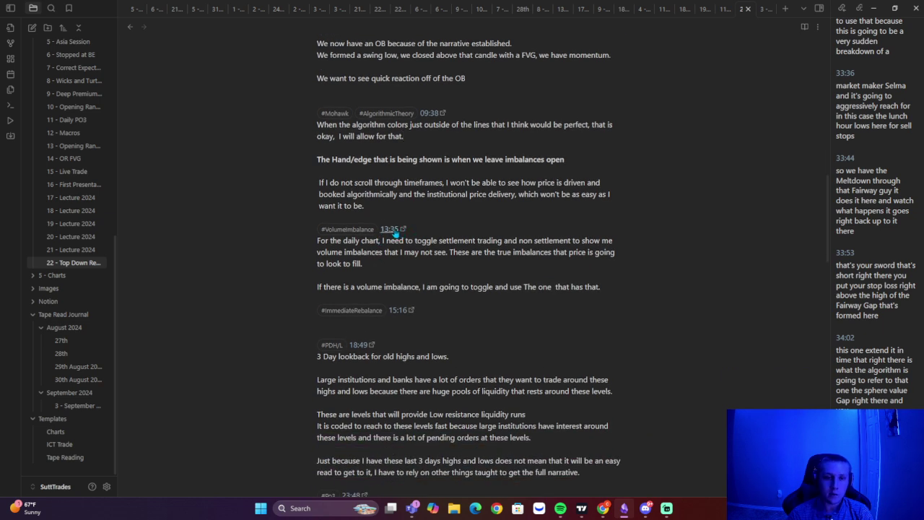
Switch to the TradingView NQU2024 chart and show its recent candles on the daily timeframe.
click(874, 9)
mouse_move(582, 510)
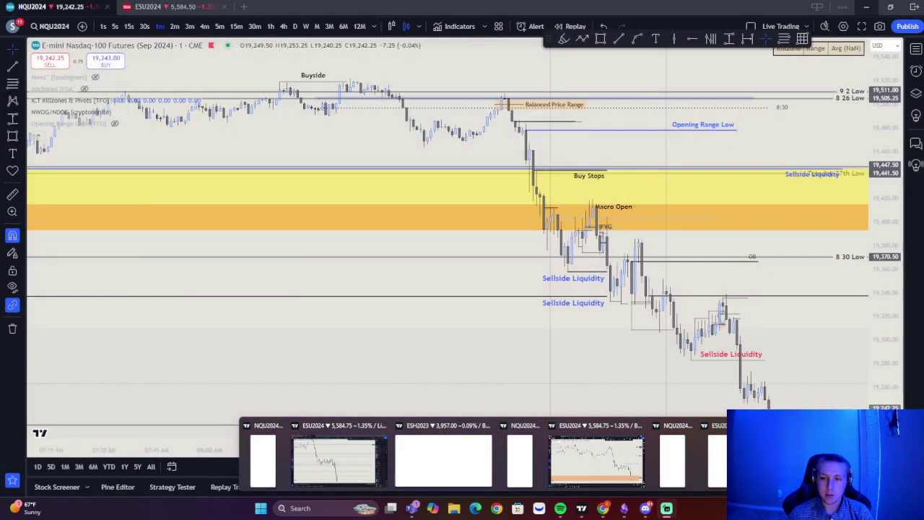
click(592, 478)
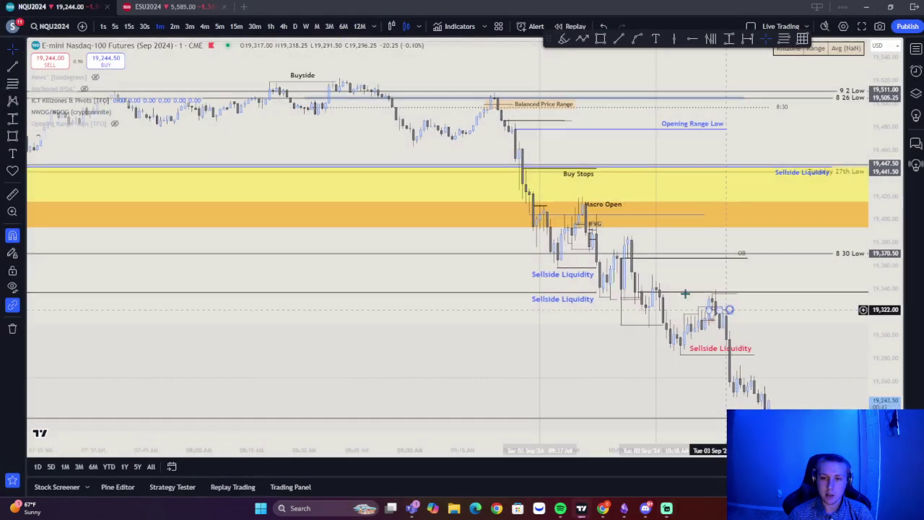
scroll(803, 357, right, 3)
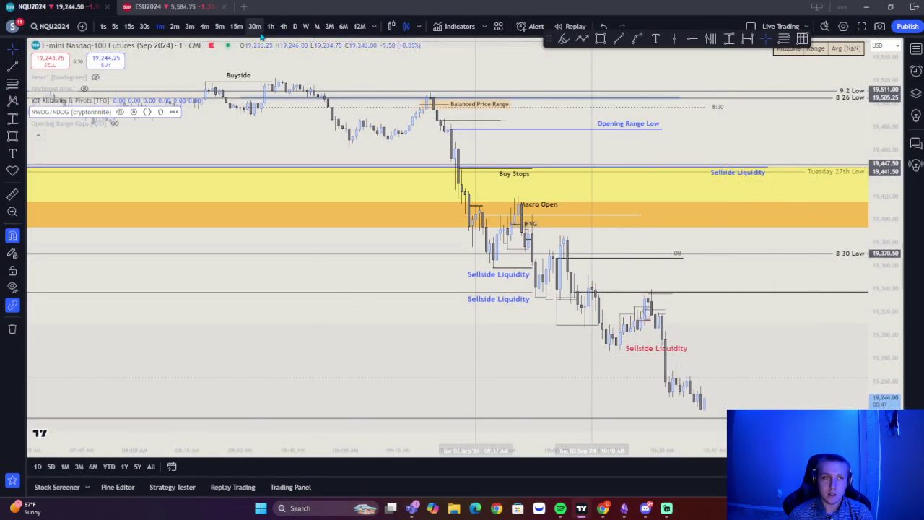
click(294, 27)
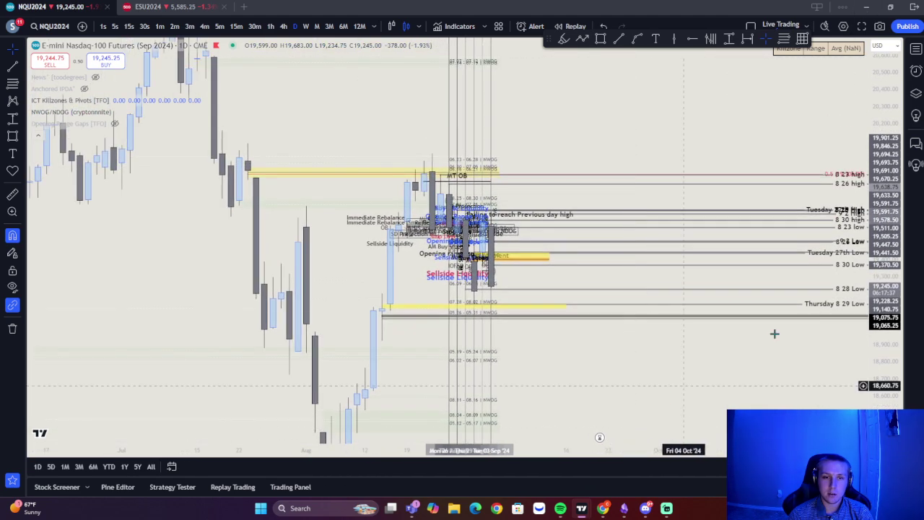
scroll(779, 219, up, 6)
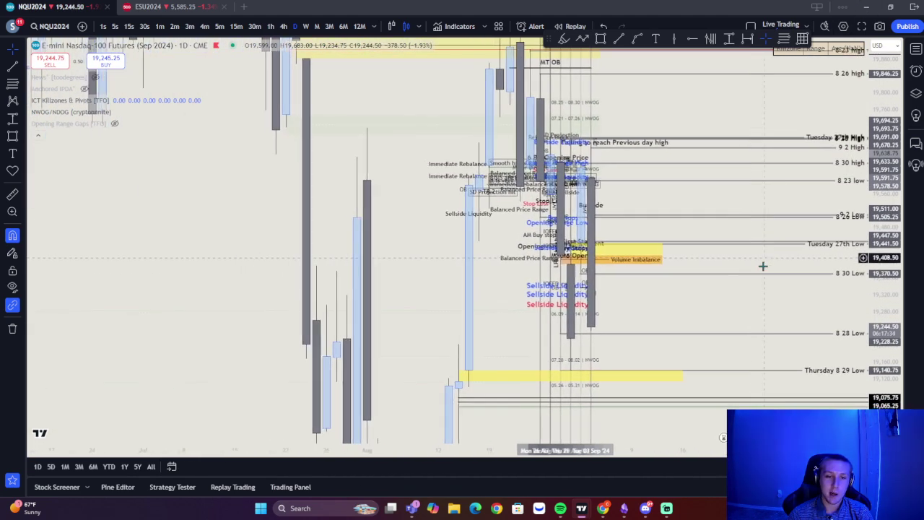
scroll(777, 262, up, 2)
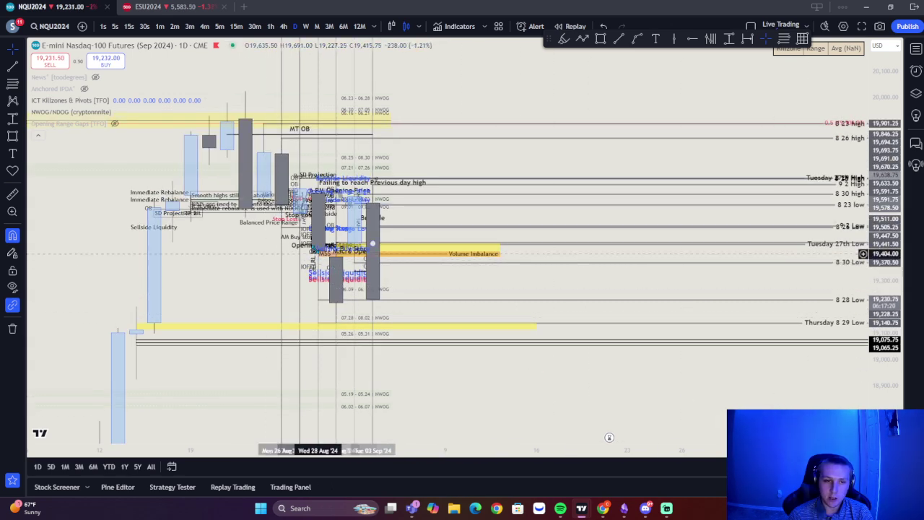
Set the NQU2024 chart to the weekly timeframe and hide all drawings.
click(306, 26)
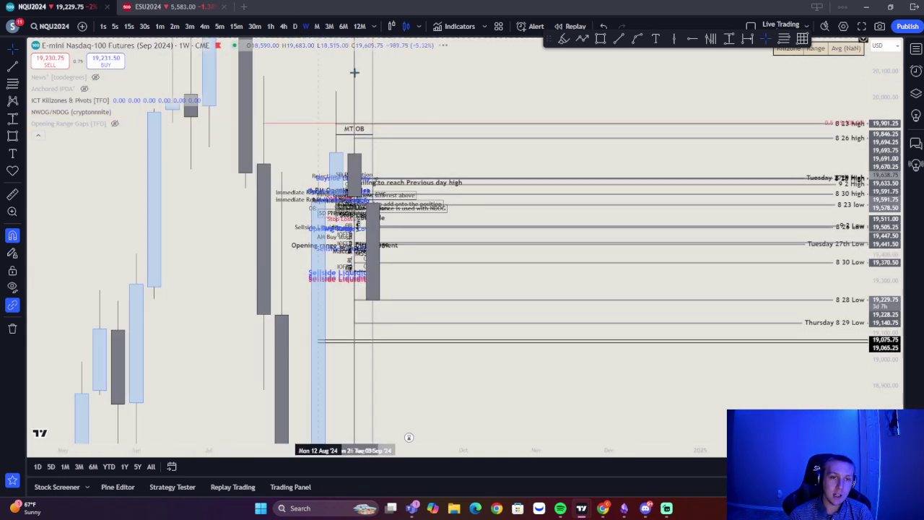
drag(502, 283, 594, 268)
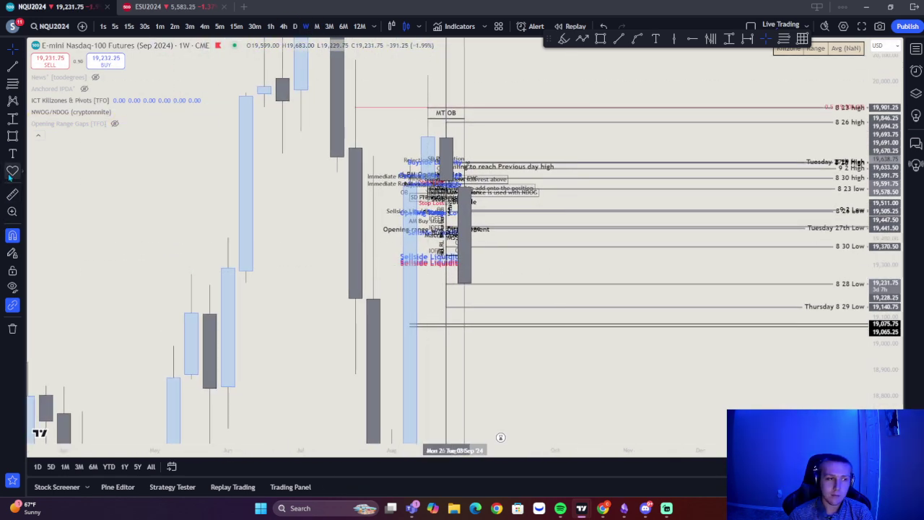
click(12, 287)
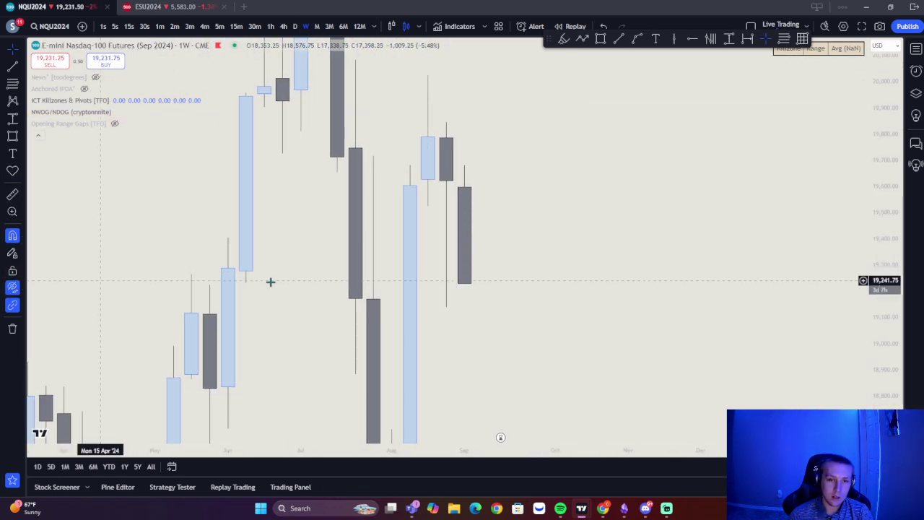
Examine the weekly candles from early 2024 to September, including the long lower wick of the 5 August candle.
scroll(813, 194, down, 1)
scroll(901, 199, down, 2)
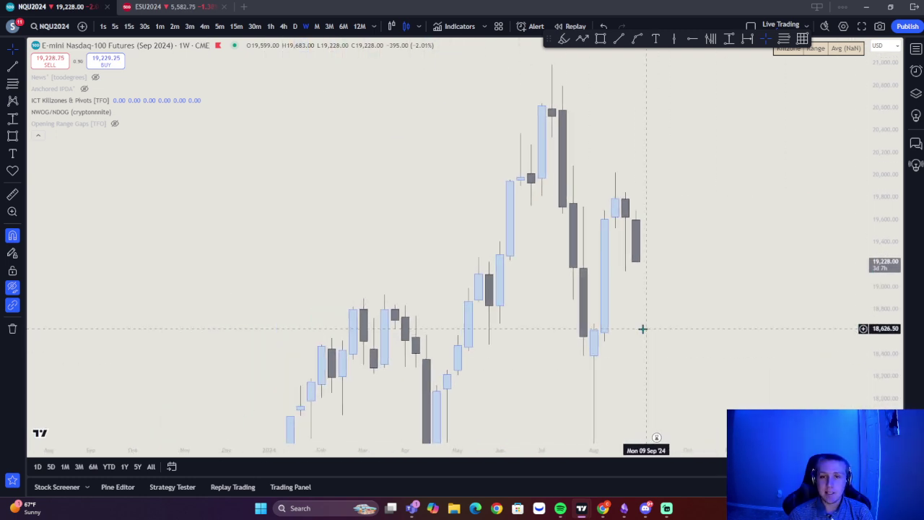
drag(643, 329, 595, 296)
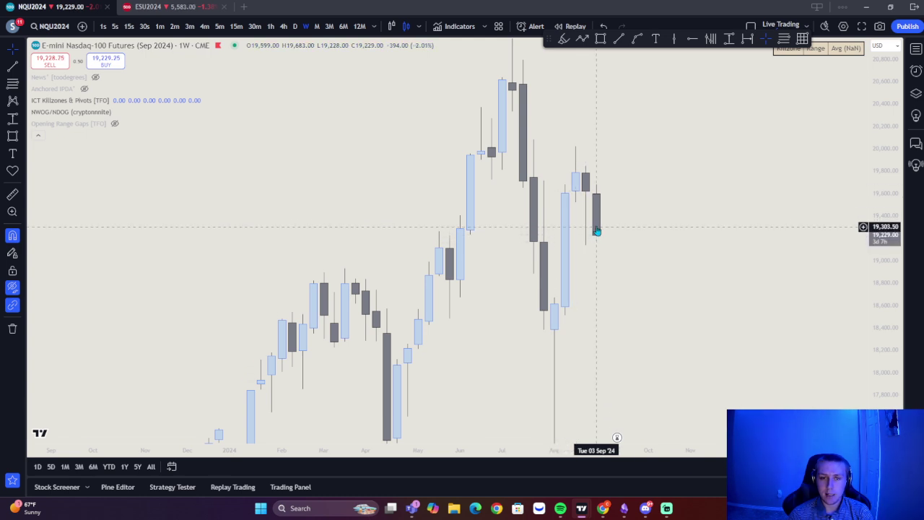
scroll(652, 256, right, 2)
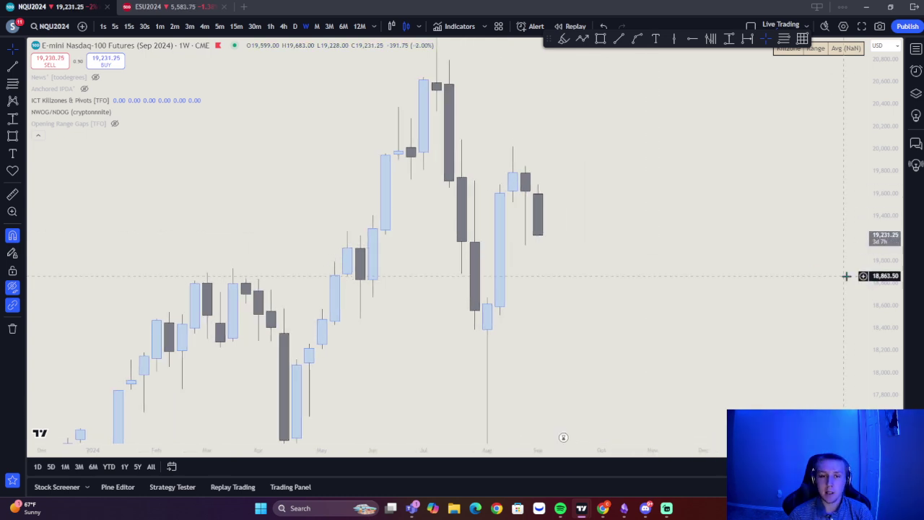
scroll(730, 257, left, 1)
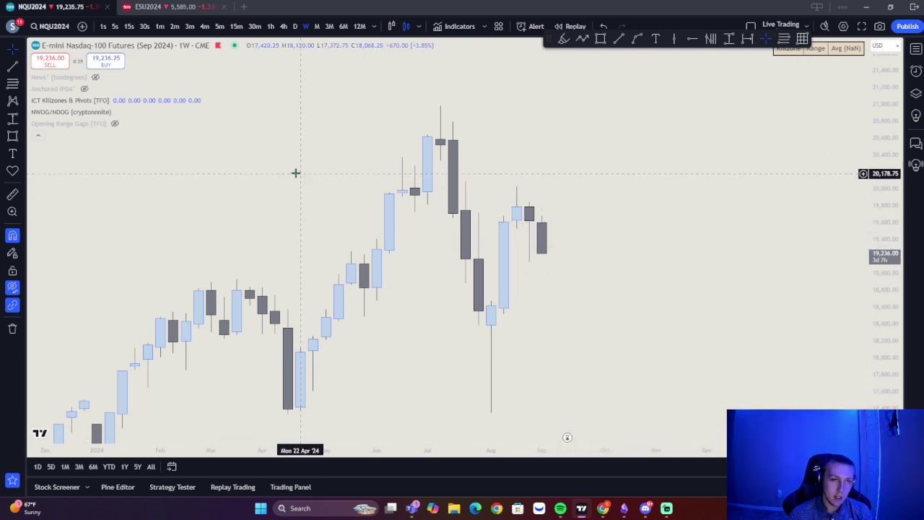
drag(895, 276, 891, 133)
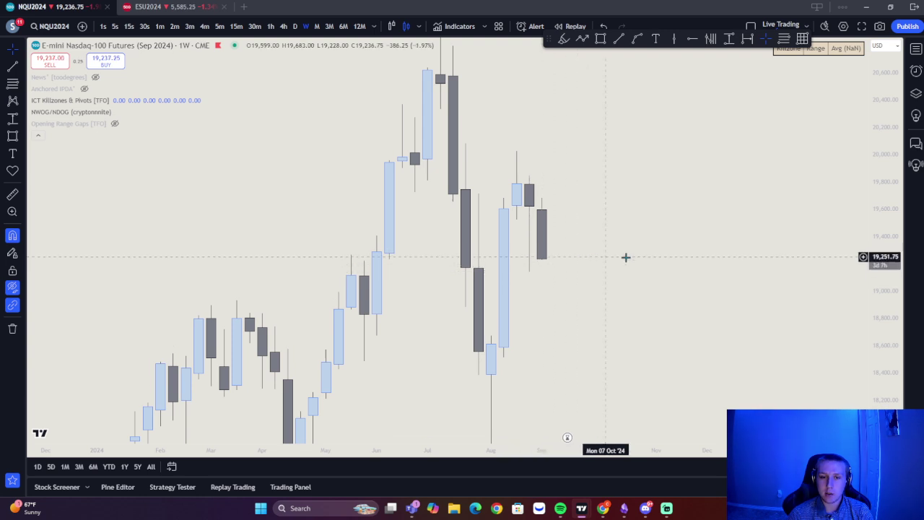
drag(639, 262, 659, 242)
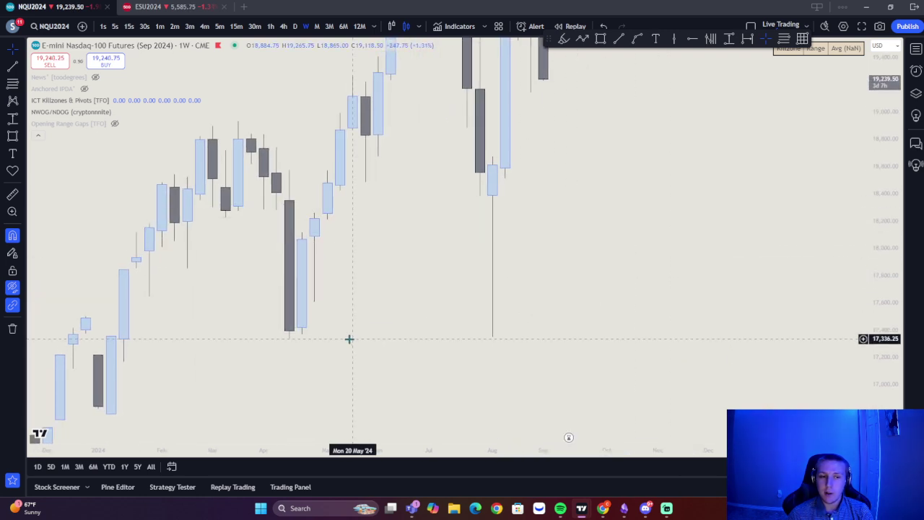
drag(349, 339, 454, 353)
drag(866, 176, 886, 289)
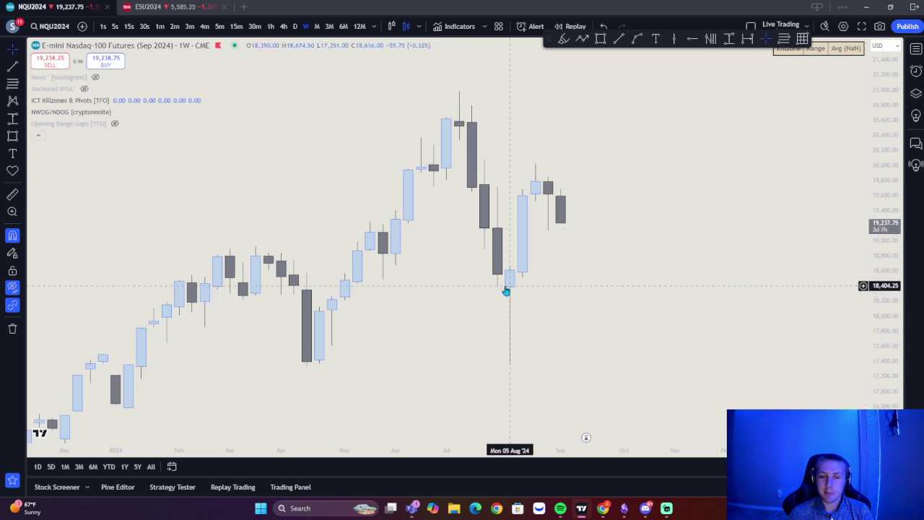
View the chart on the 1-hour timeframe with its view reset, and examine the last week's price action.
click(271, 26)
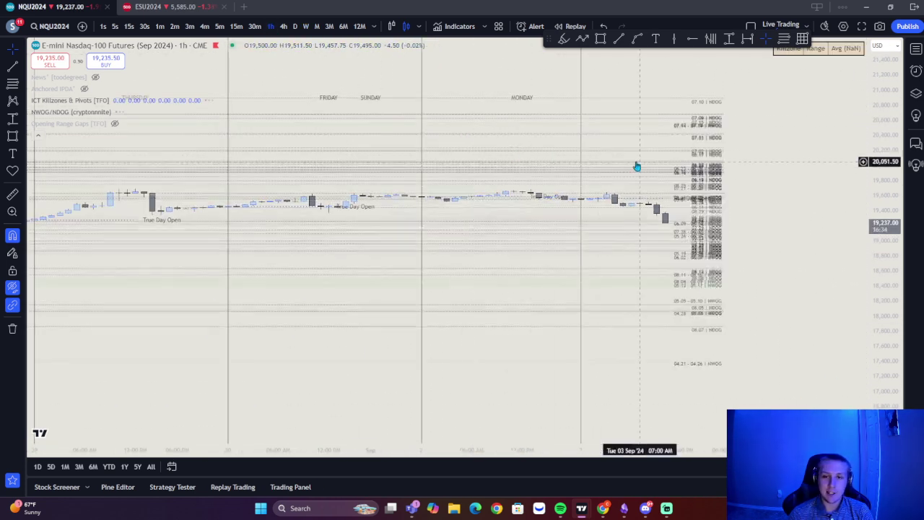
right_click(764, 144)
click(804, 153)
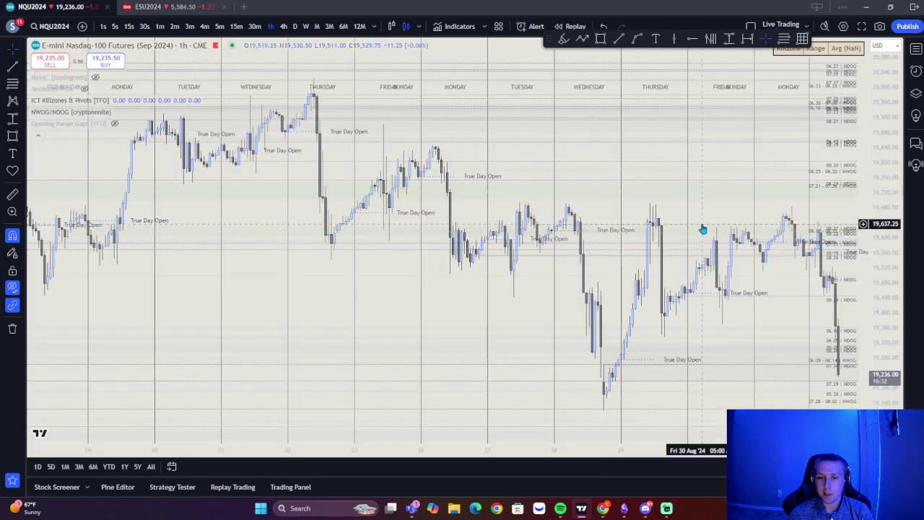
scroll(690, 217, up, 4)
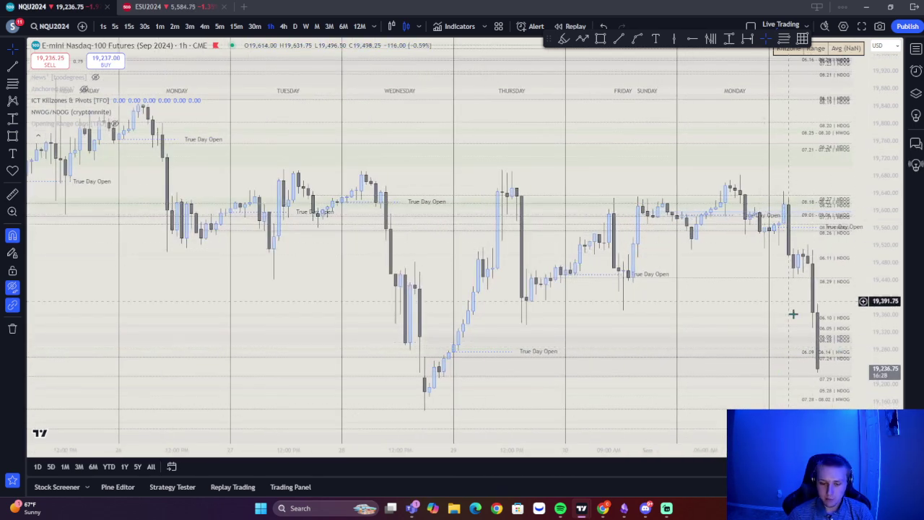
Return the chart to the 1W timeframe and reframe it around the July to September candles.
mouse_move(665, 514)
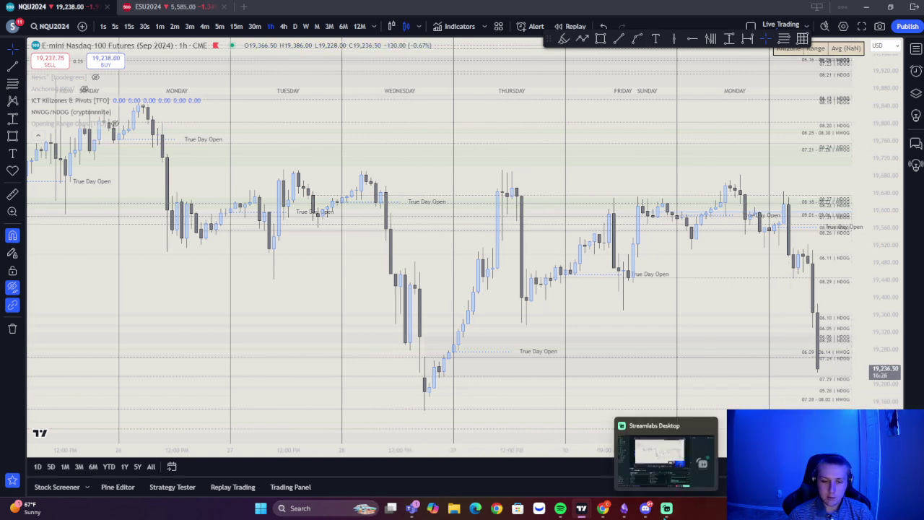
mouse_move(624, 508)
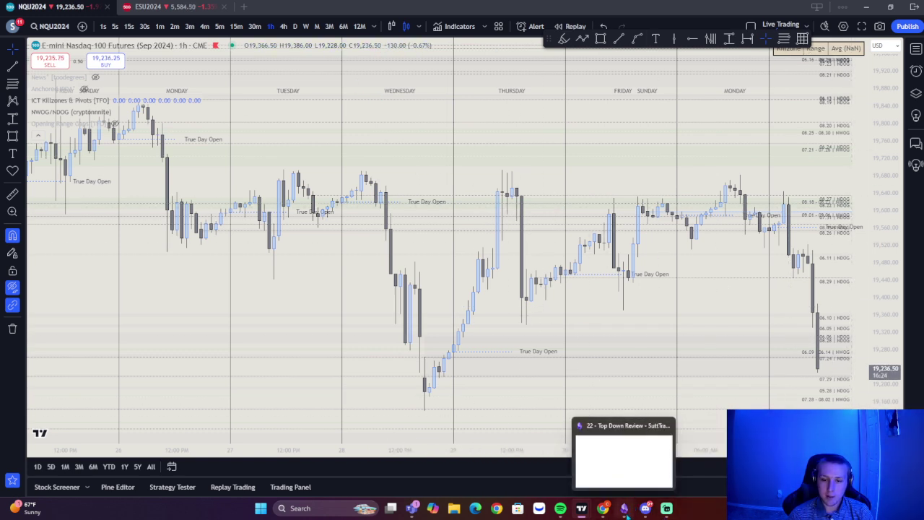
text(1W)
key(Return)
scroll(520, 231, up, 3)
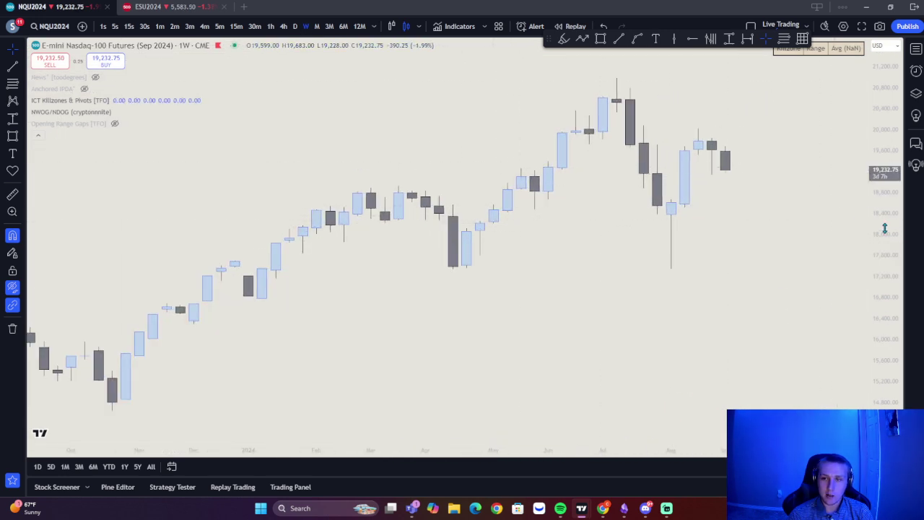
drag(886, 228, 669, 249)
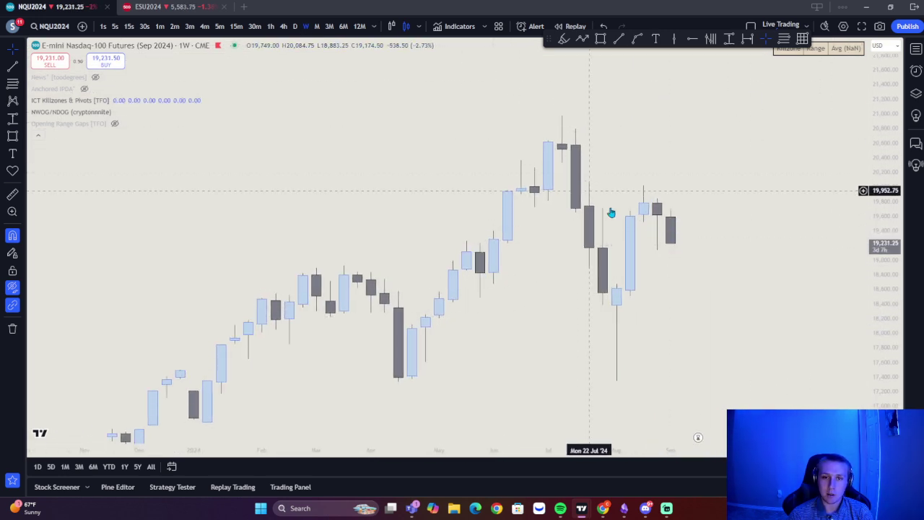
Switch to the Obsidian notes and read the #PDH/L section on the 3-day lookback for old highs and lows.
click(624, 508)
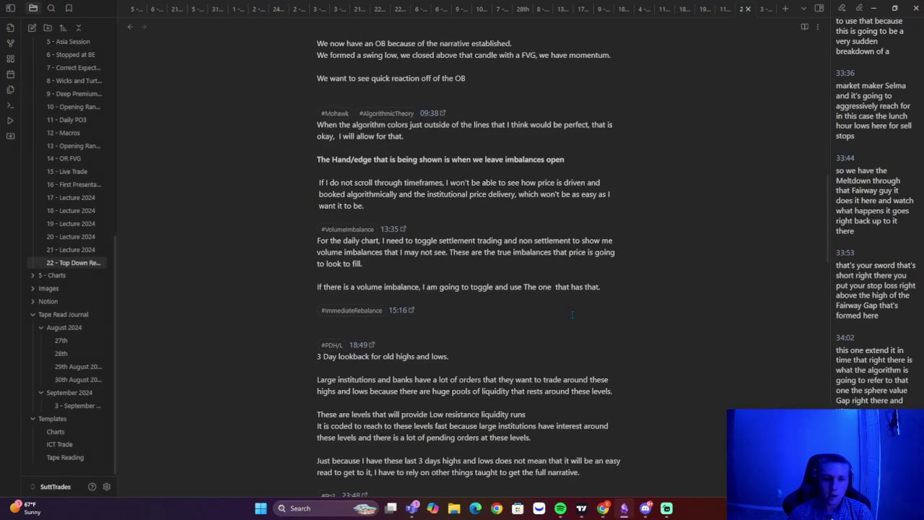
scroll(585, 303, down, 3)
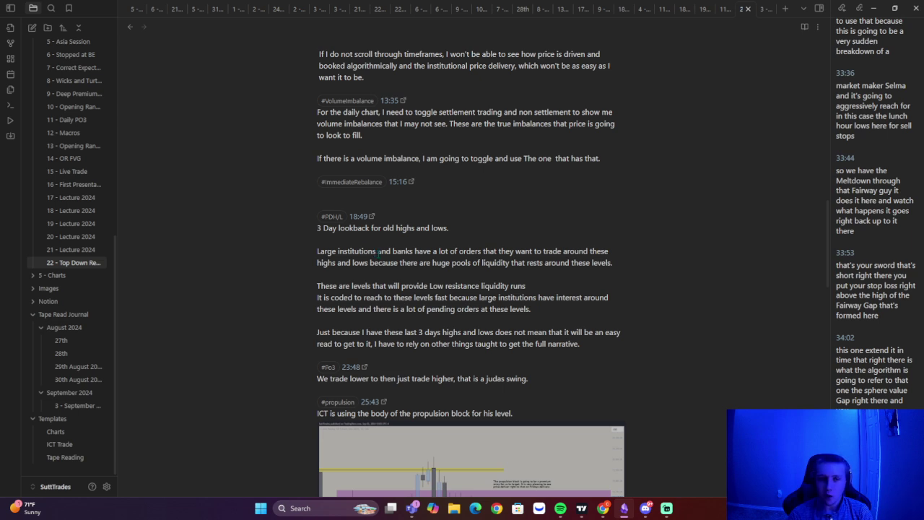
drag(314, 226, 432, 236)
click(415, 242)
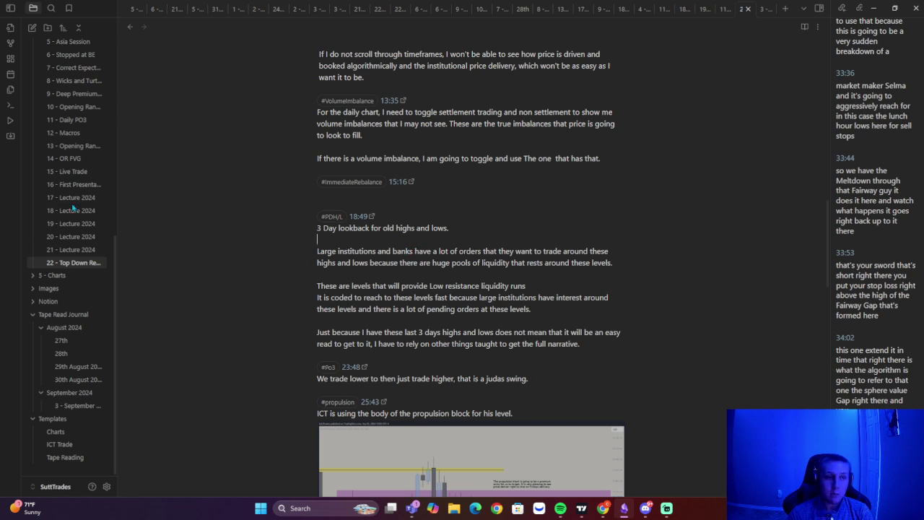
Search all notes for "PDH/L" and look through the matching notes.
scroll(72, 208, up, 8)
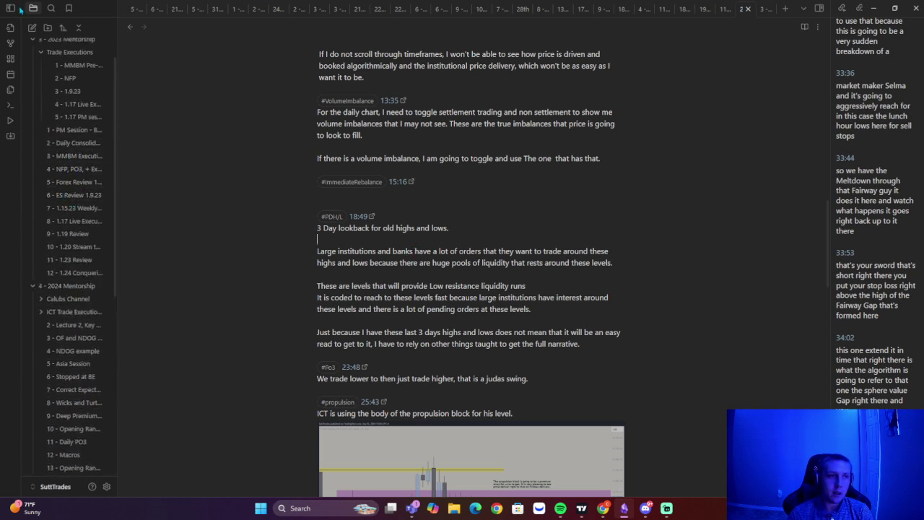
click(50, 9)
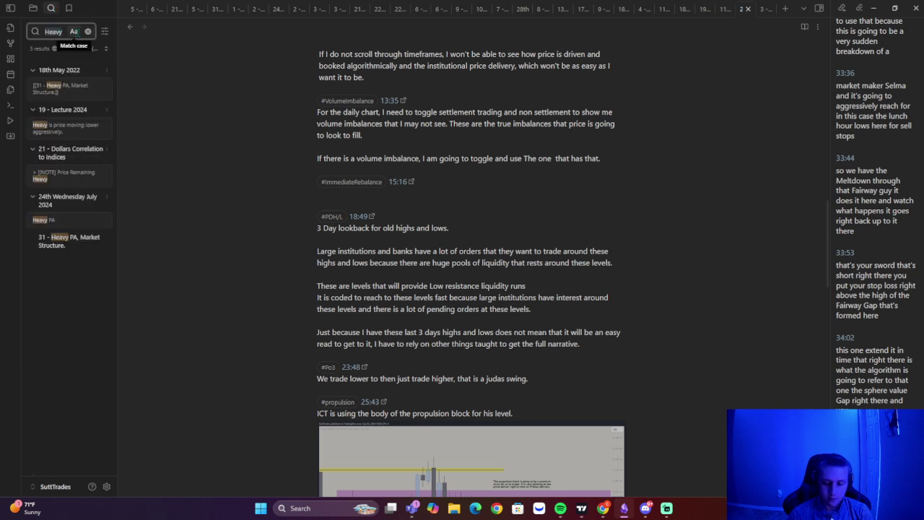
key(ctrl+a)
key(BackSpace)
text(pdh)
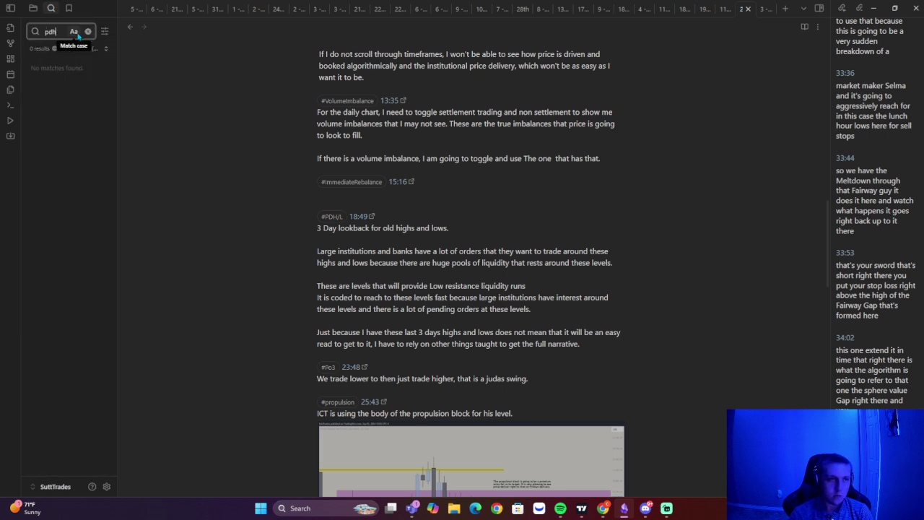
key(BackSpace)
key(BackSpace)
key(BackSpace)
text(PDH)
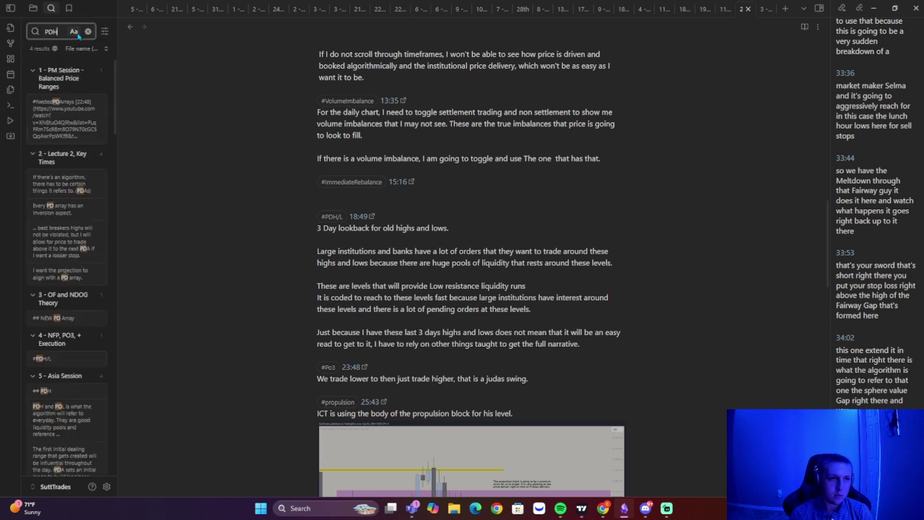
text(/)
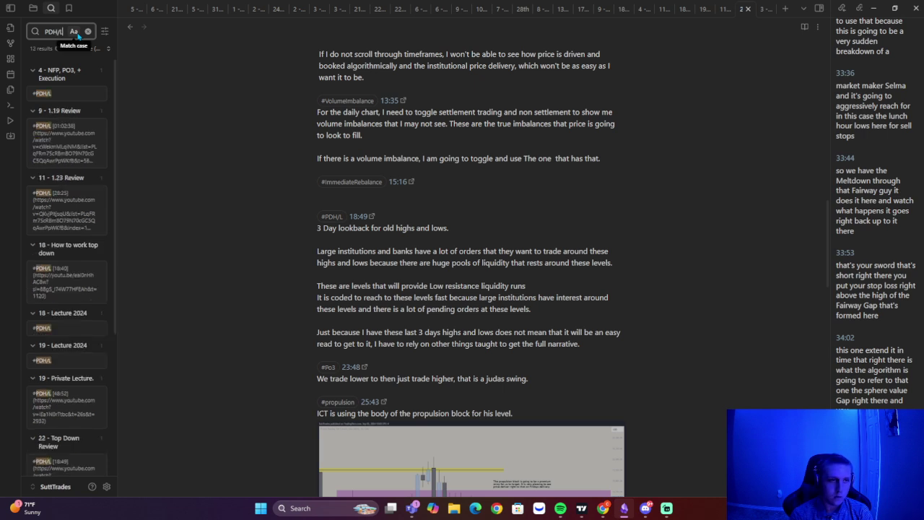
text(L)
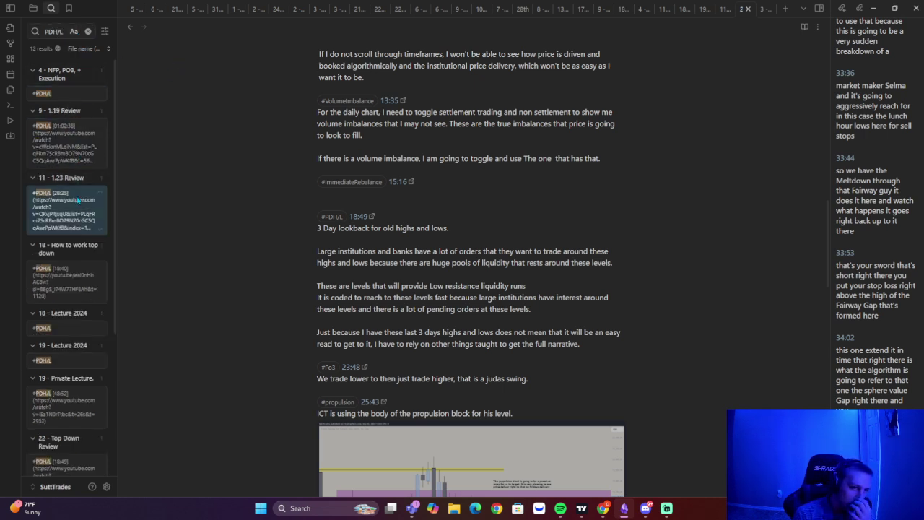
scroll(79, 211, down, 3)
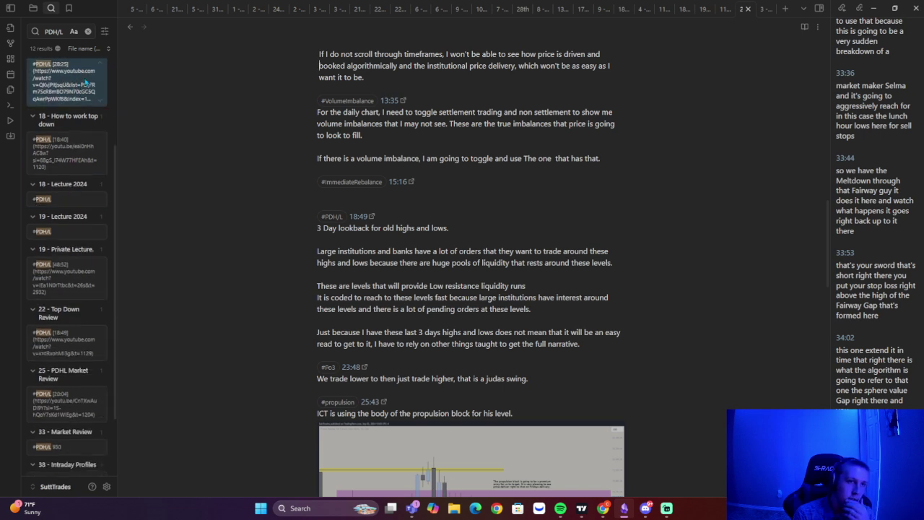
Clear the note search and return to the file list at the 4 - 2024 Mentorship folder.
click(88, 32)
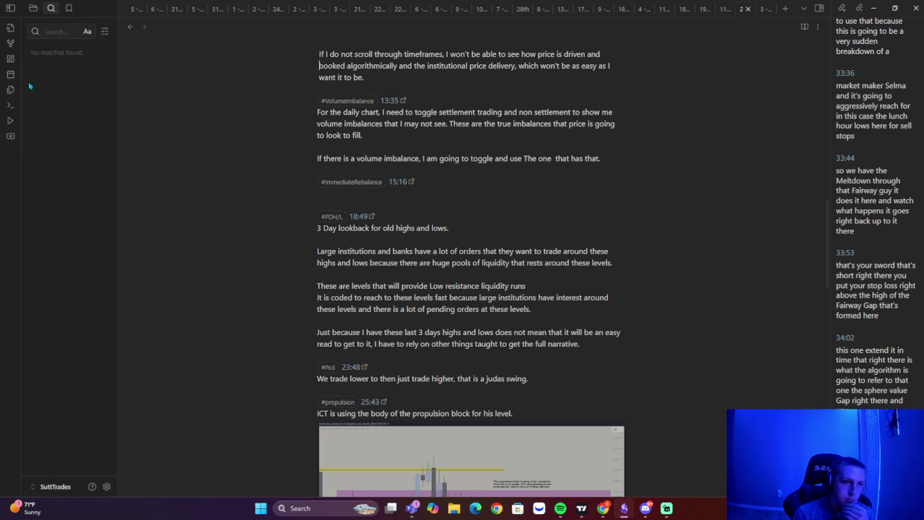
click(10, 9)
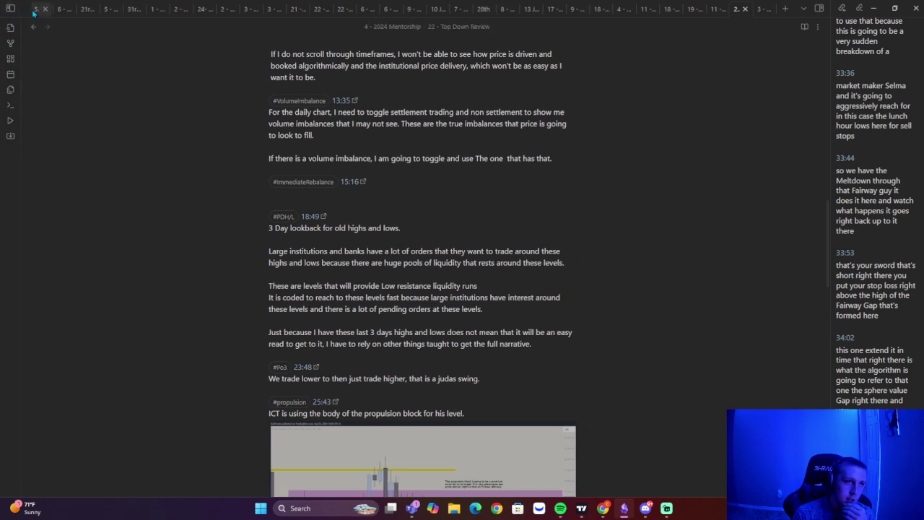
click(11, 8)
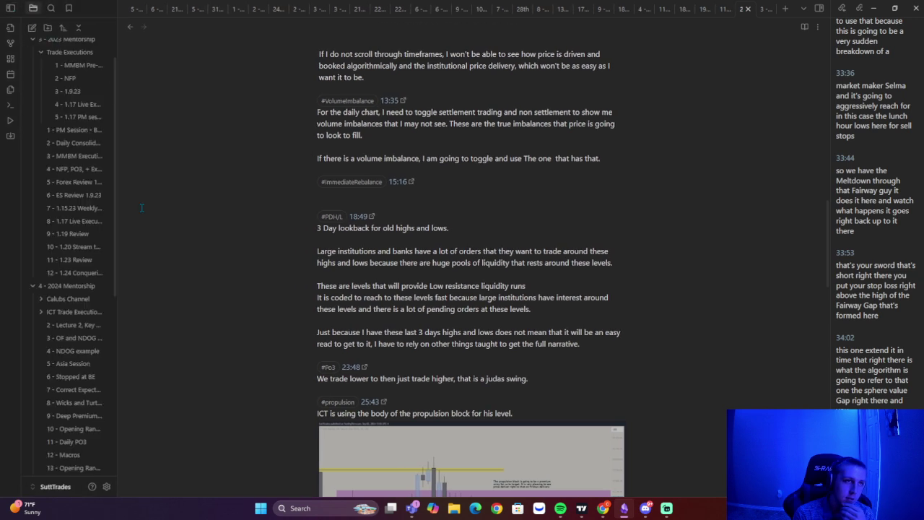
scroll(107, 379, down, 5)
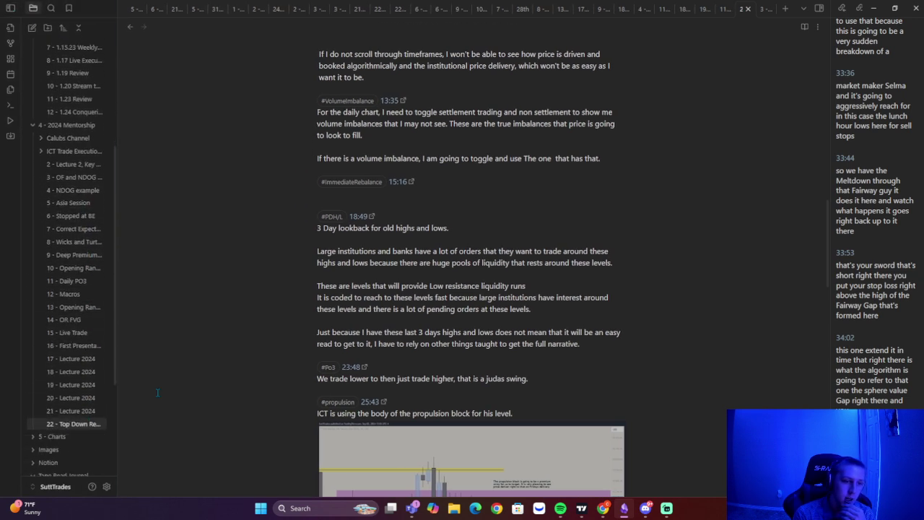
Read the rest of the Top Down Review note, from #propulsion through the macros to #Journal and #mindset.
scroll(593, 263, down, 5)
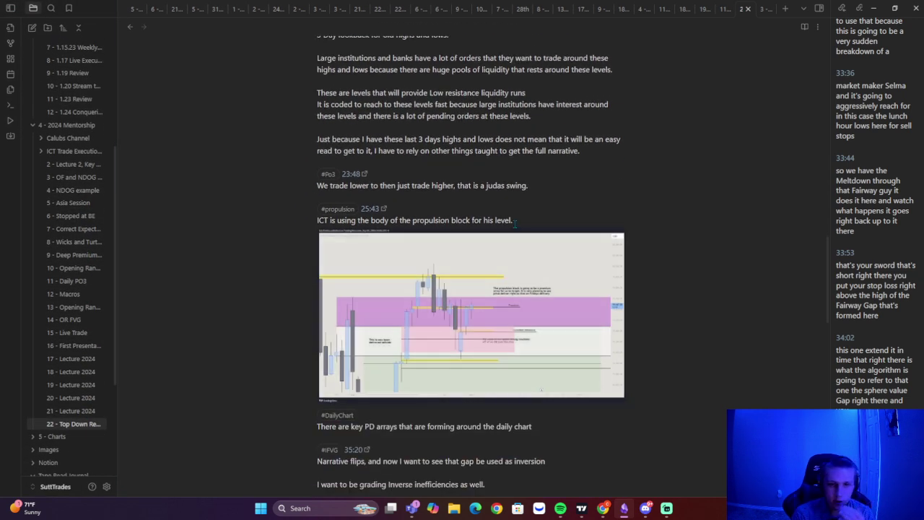
scroll(383, 249, down, 20)
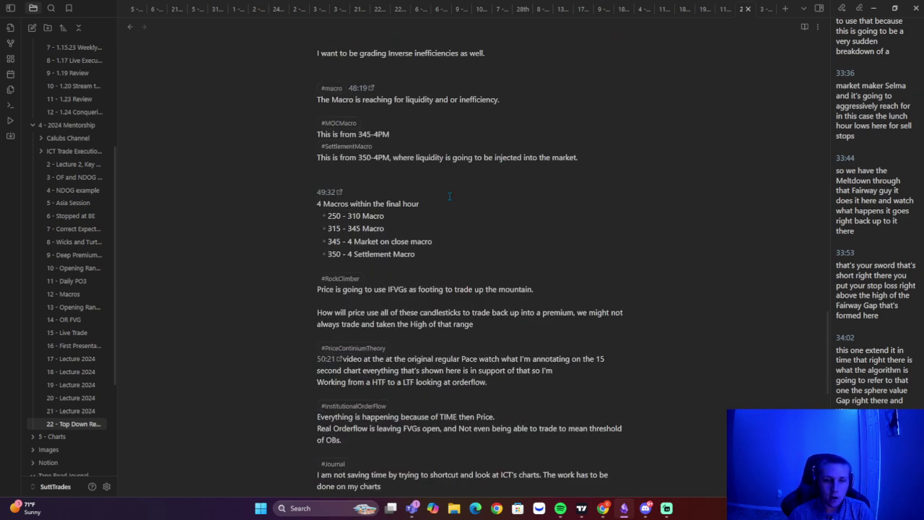
scroll(449, 198, down, 3)
scroll(449, 166, up, 5)
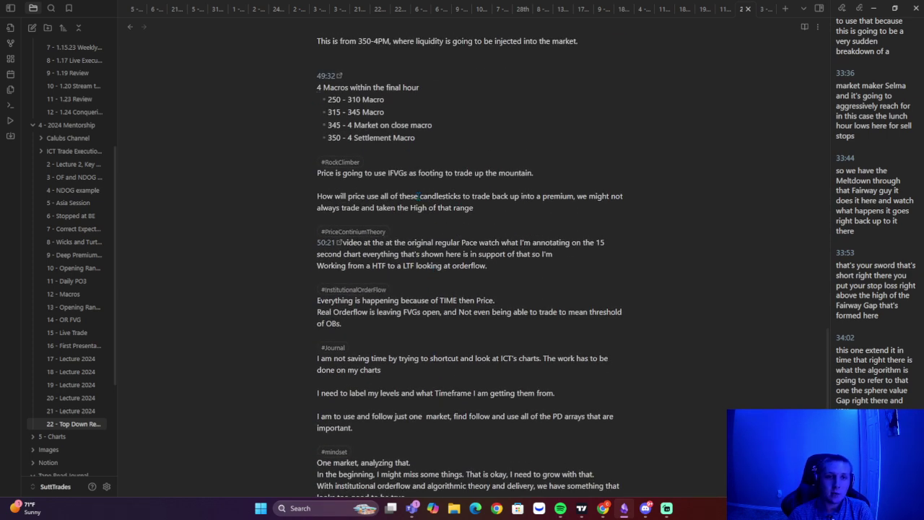
scroll(414, 206, down, 8)
scroll(453, 346, up, 11)
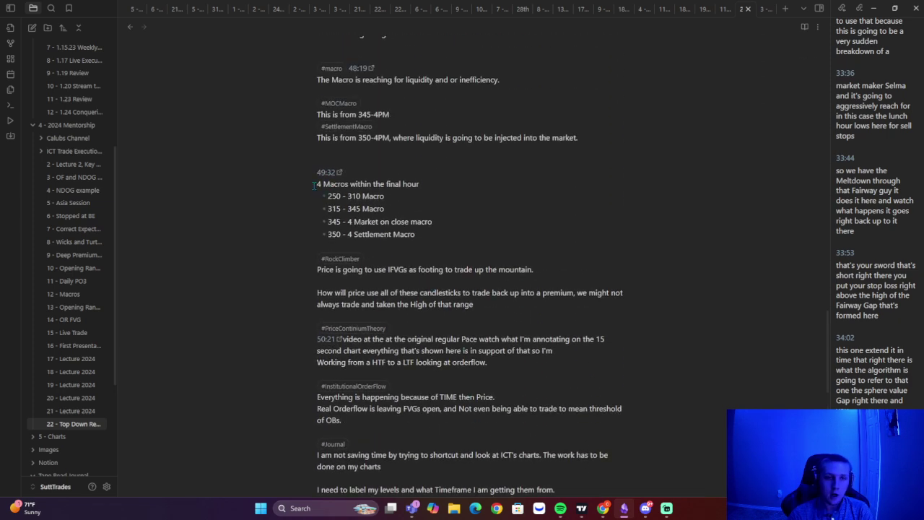
Review the list of four macros within the final hour, and open the 21 - Lecture 2024 note.
drag(315, 184, 415, 235)
click(443, 184)
click(434, 184)
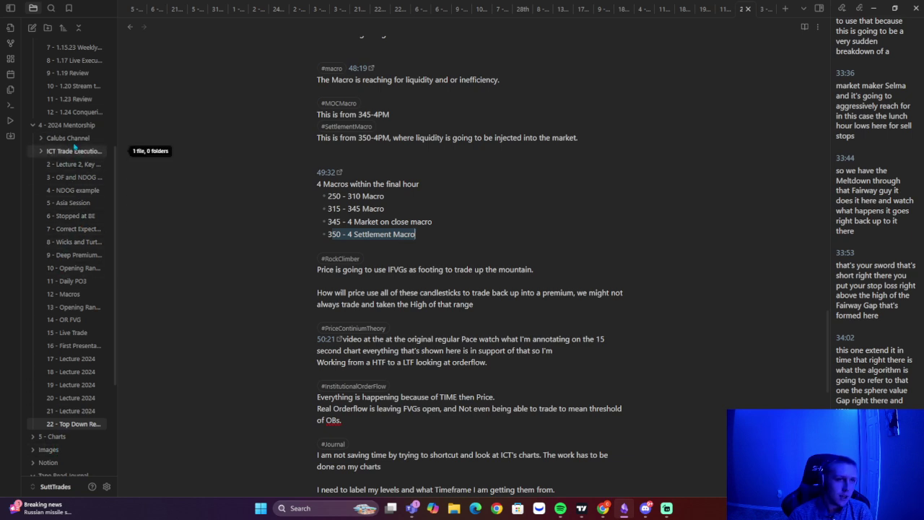
click(72, 411)
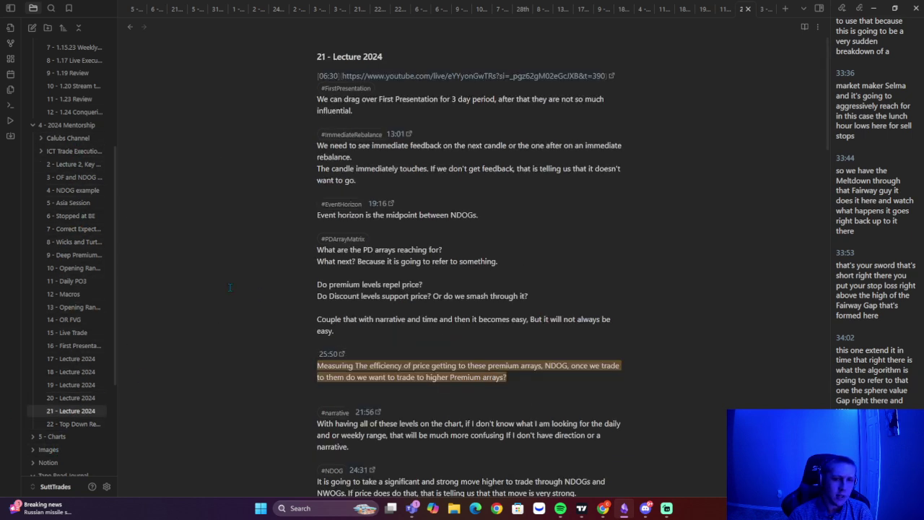
Switch back to the TradingView chart, set NQU2024 to the 5-minute timeframe and reset the chart view.
click(873, 8)
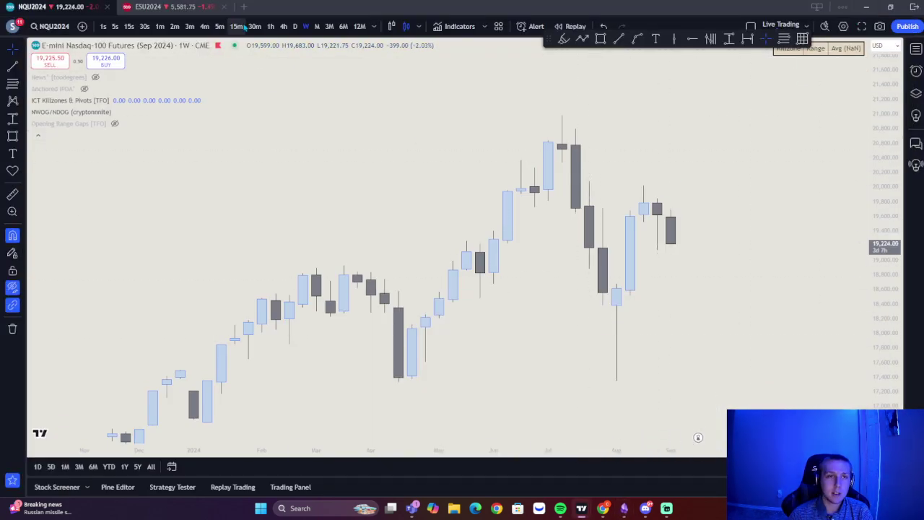
click(219, 26)
right_click(308, 78)
click(337, 91)
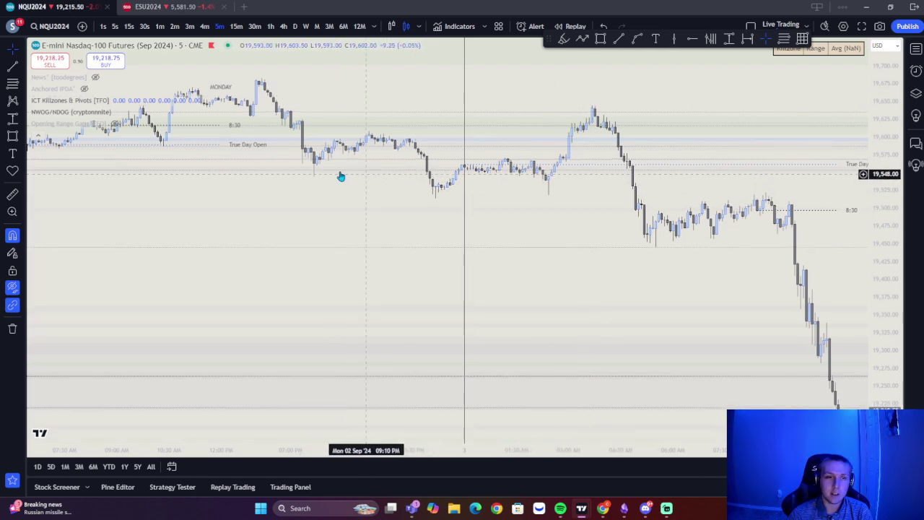
Examine the Friday 30 August price action on the 5-minute chart, from the morning highs to the close.
scroll(361, 174, down, 2)
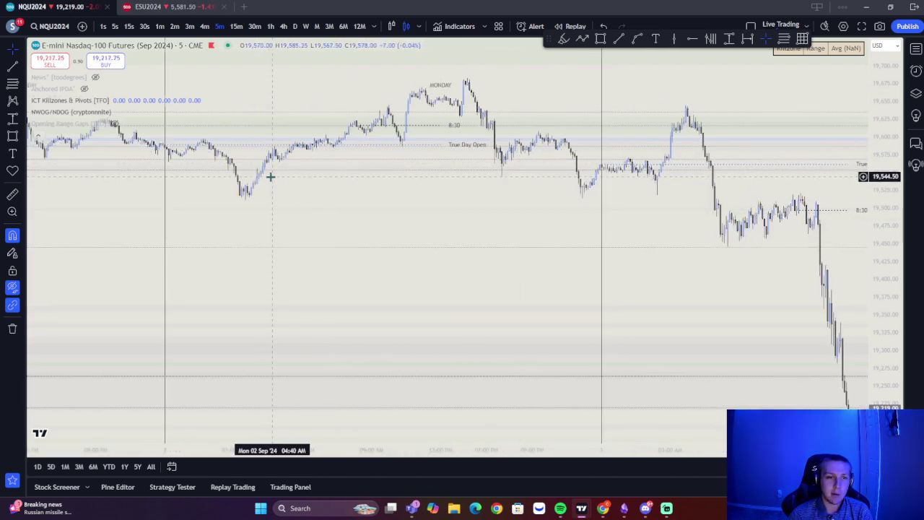
drag(310, 183, 415, 267)
scroll(485, 324, up, 3)
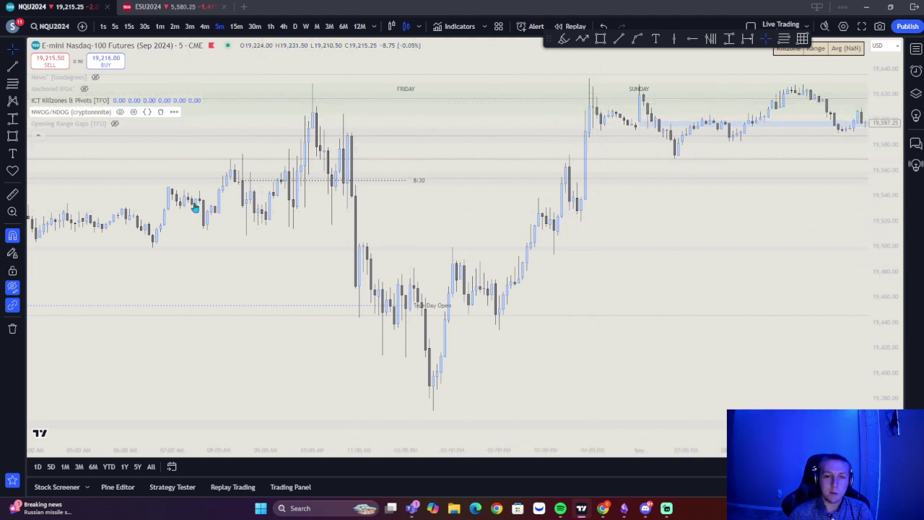
scroll(451, 267, up, 2)
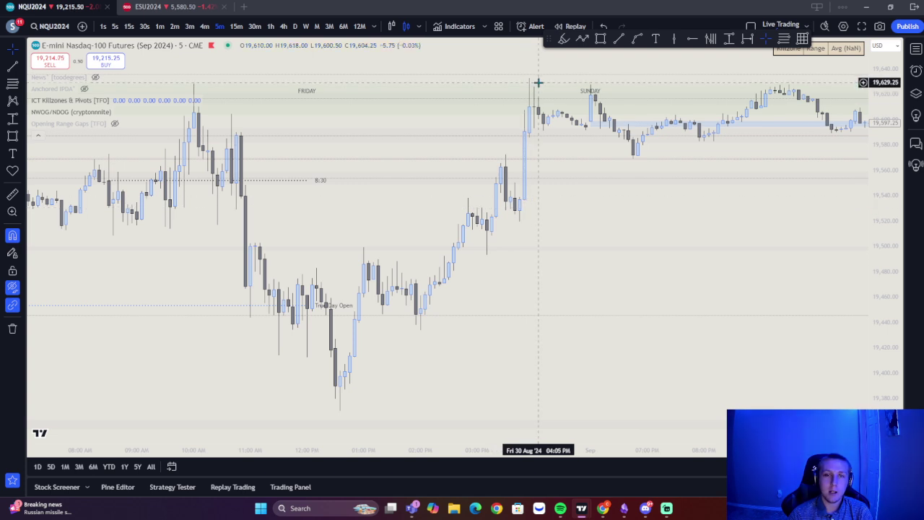
scroll(309, 157, down, 3)
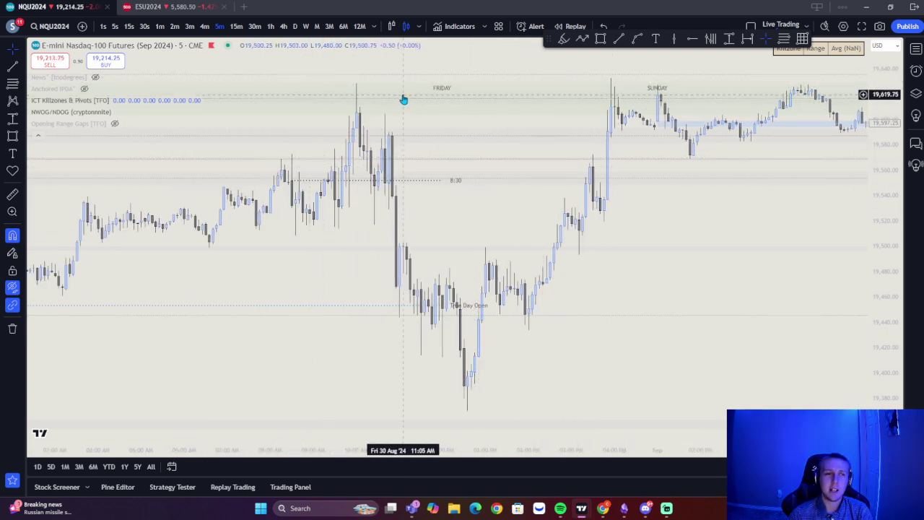
drag(538, 149, 338, 94)
scroll(463, 203, down, 3)
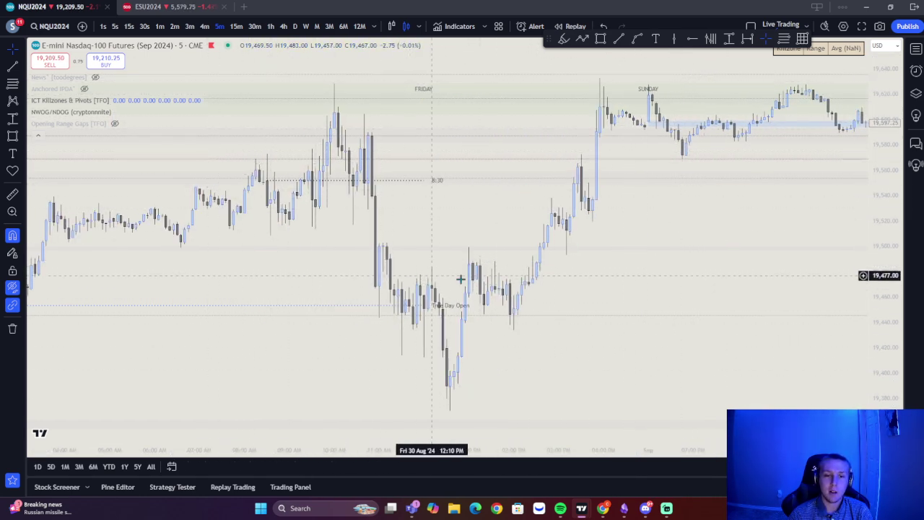
scroll(467, 281, up, 1)
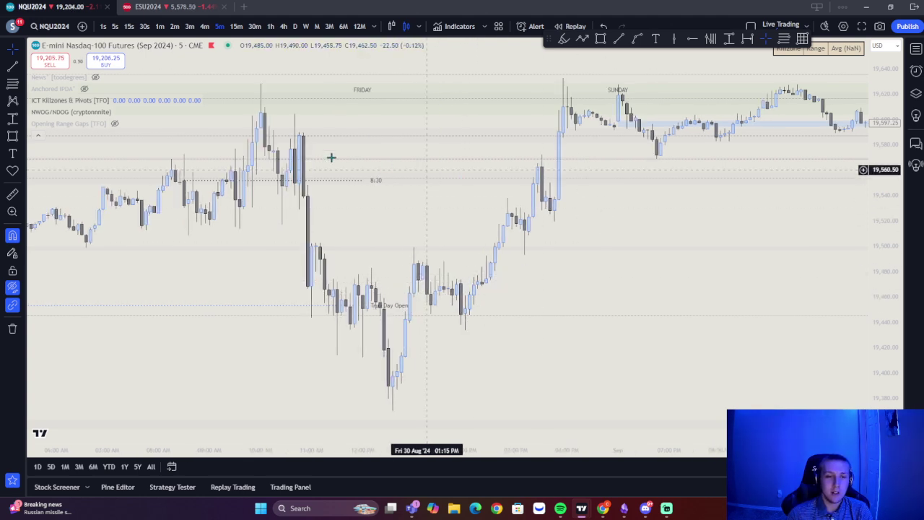
drag(215, 141, 363, 141)
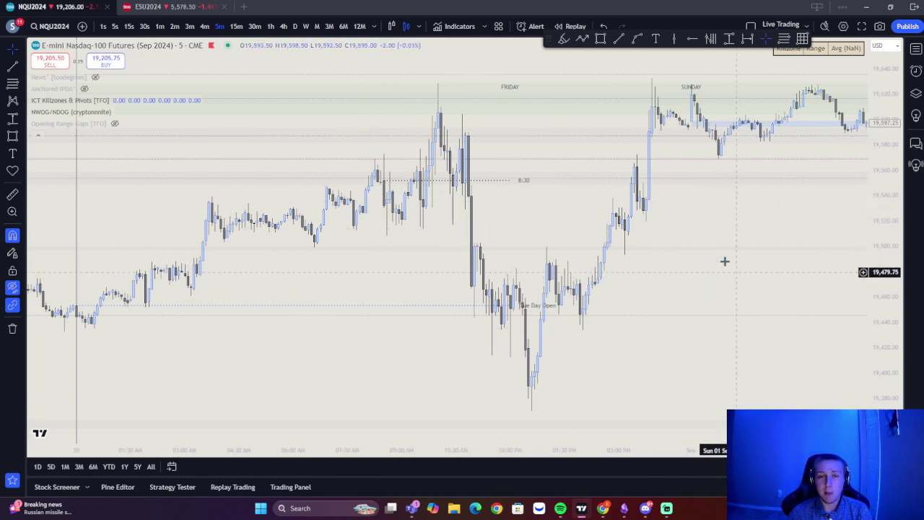
Examine the 2 and 3 September price action on the 5-minute chart up to the latest candle.
drag(691, 246, 403, 218)
scroll(403, 218, right, 15)
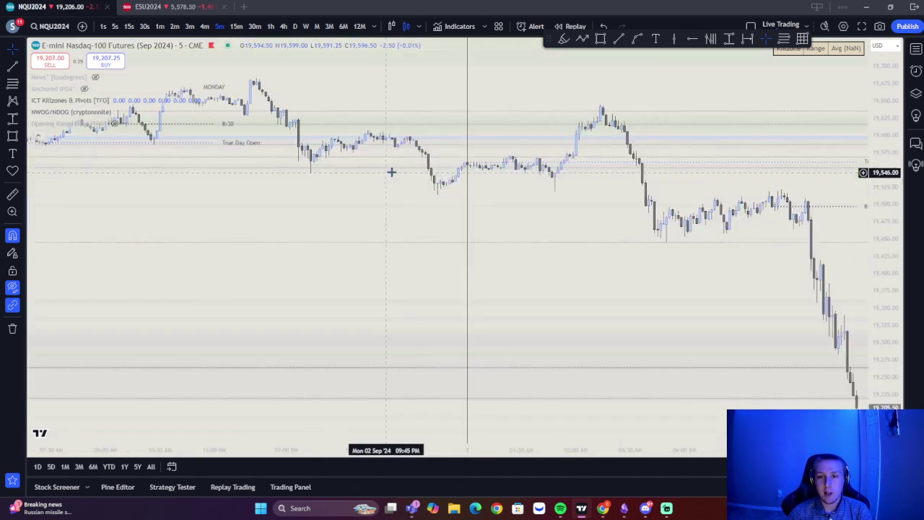
scroll(542, 255, left, 4)
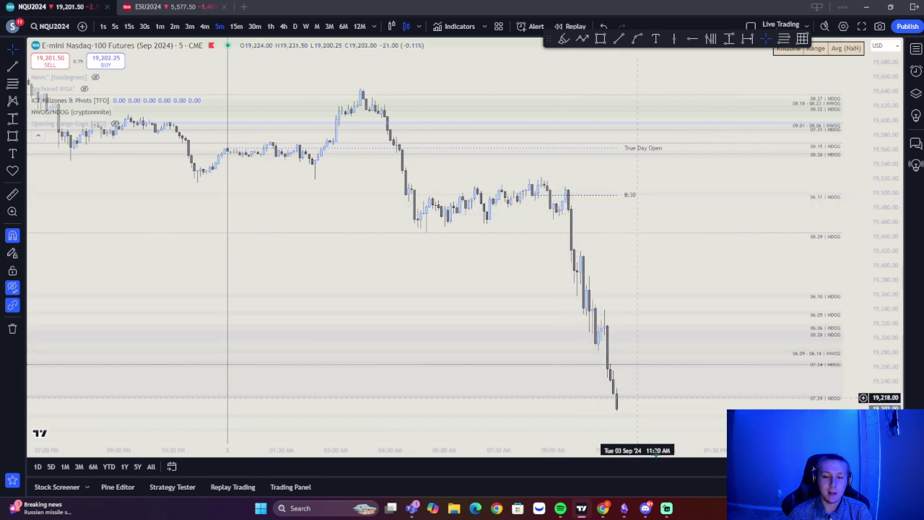
mouse_move(624, 508)
mouse_move(668, 511)
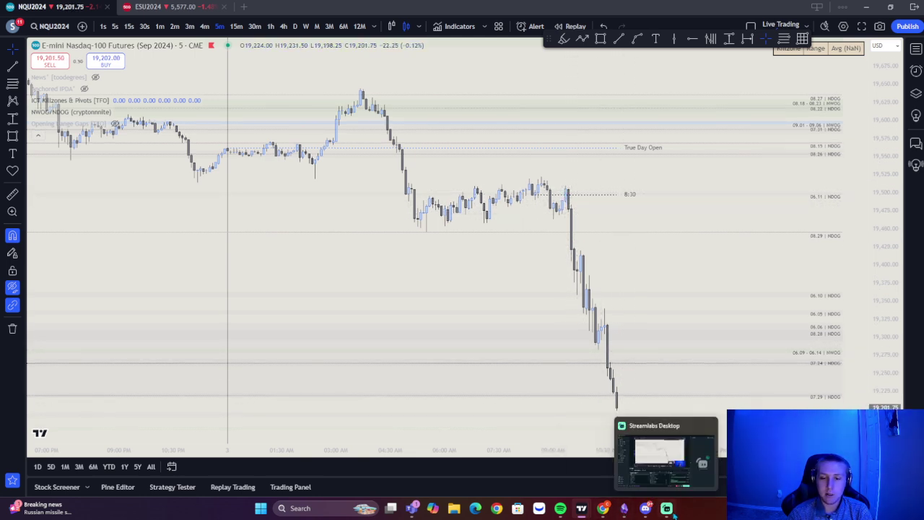